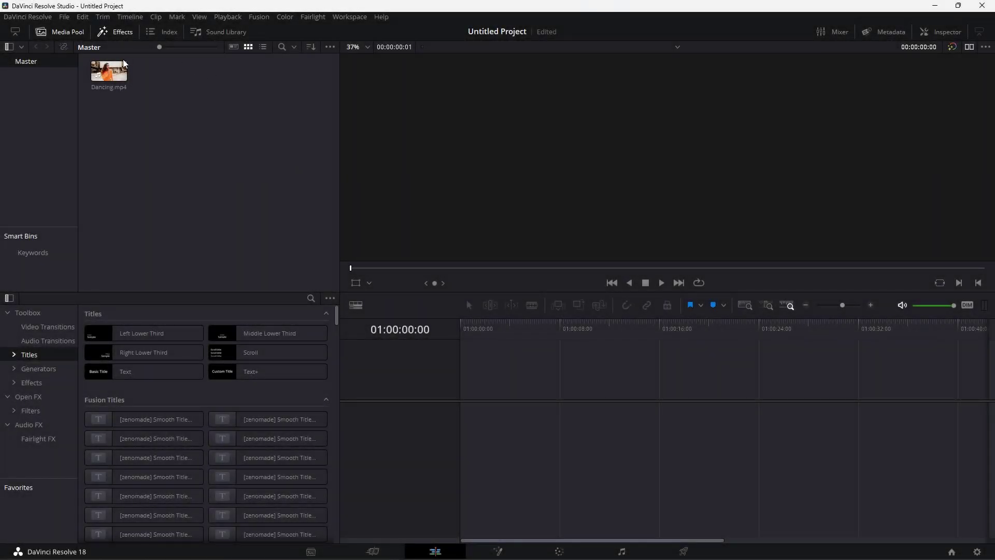
Put Dancing.mp4 on a new timeline, unlink its audio, and delete the audio clip.
{"action": "mouse_move", "coordinate": [99, 77]}
{"action": "left_mouse_down"}
{"action": "mouse_move", "coordinate": [480, 419]}
{"action": "mouse_move", "coordinate": [466, 426]}
{"action": "left_mouse_up"}
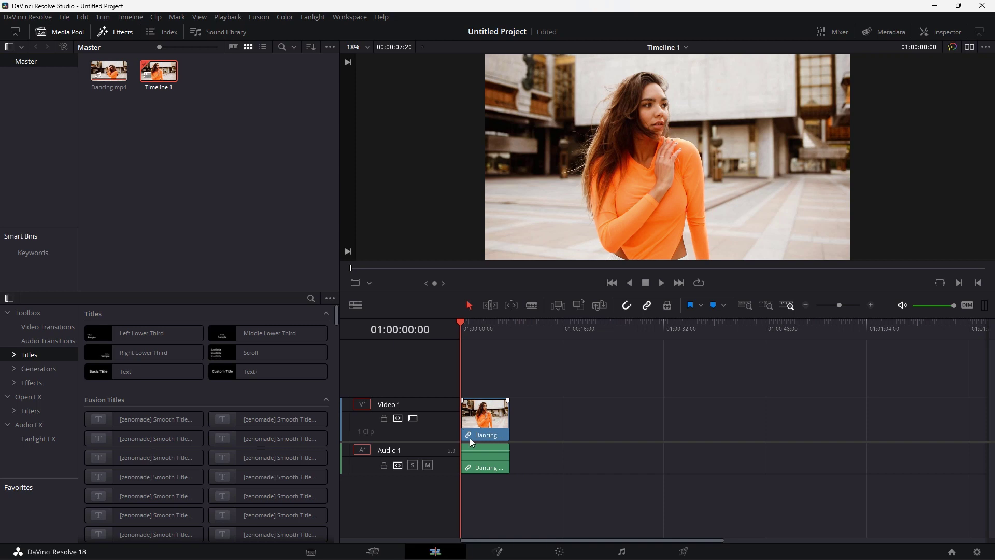
{"action": "mouse_move", "coordinate": [463, 321]}
{"action": "left_mouse_down"}
{"action": "mouse_move", "coordinate": [486, 325]}
{"action": "mouse_move", "coordinate": [464, 319]}
{"action": "left_mouse_up"}
{"action": "left_click", "coordinate": [497, 461]}
{"action": "right_click", "coordinate": [496, 461]}
{"action": "left_click", "coordinate": [509, 454]}
{"action": "key", "text": "Delete"}
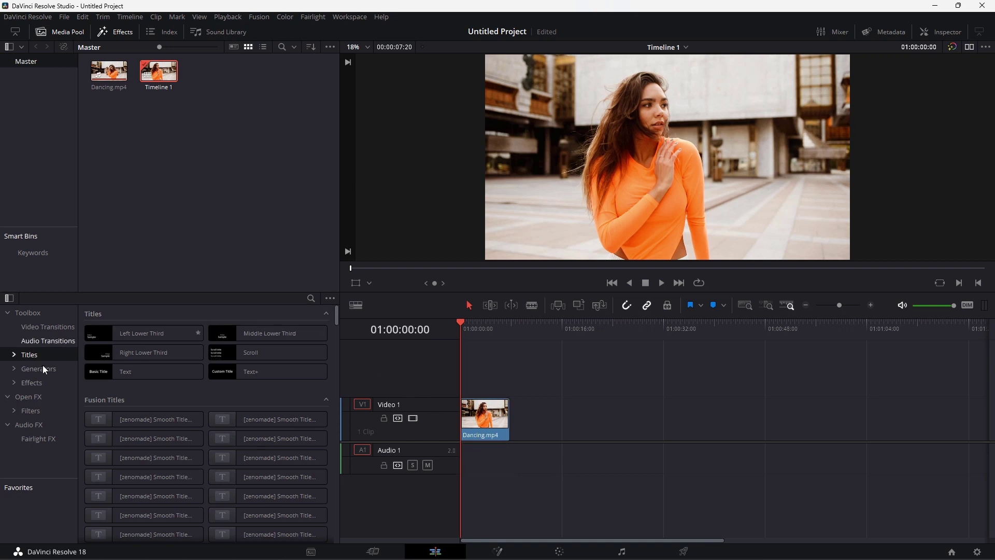
Search the Open FX effects list for 'dept'.
{"action": "left_click", "coordinate": [32, 395]}
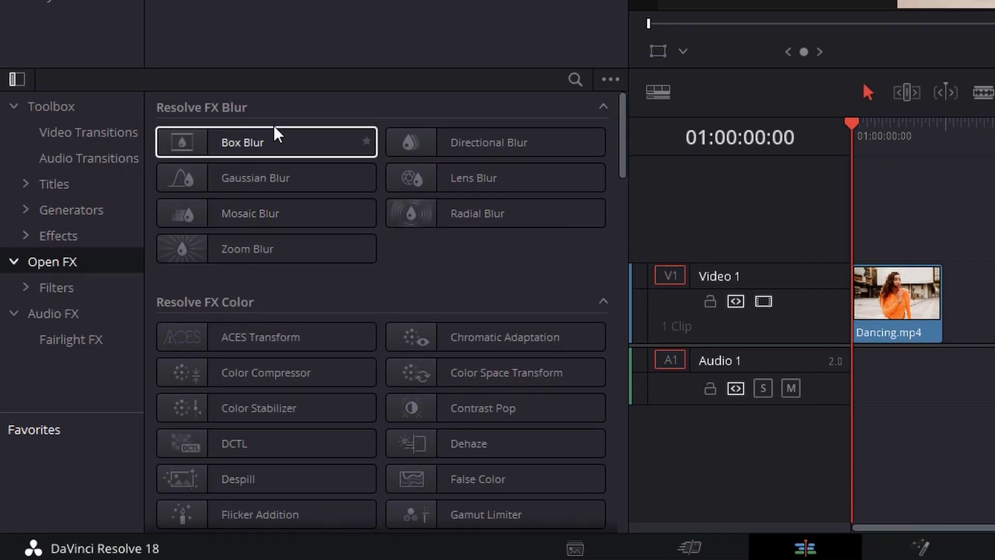
{"action": "left_click", "coordinate": [575, 81]}
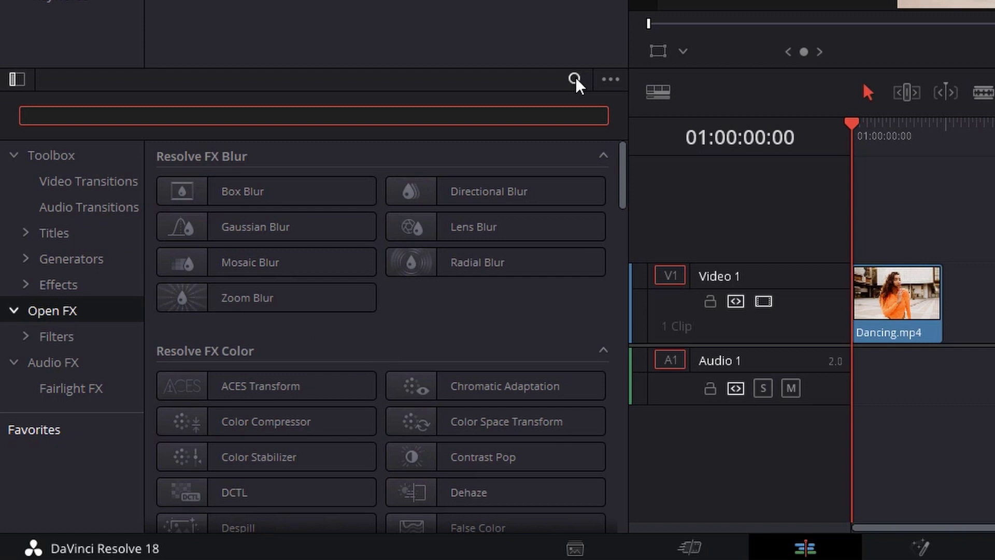
{"action": "type", "text": "dept"}
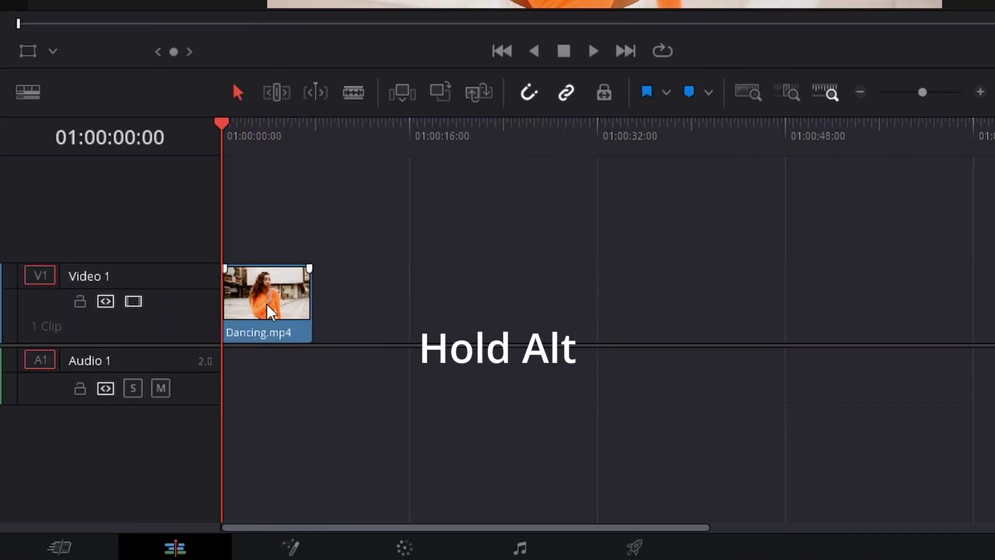
Duplicate the Dancing clip onto V3, then show Titles with the search cleared.
{"action": "left_click_drag", "start_coordinate": [267, 305], "coordinate": [263, 230]}
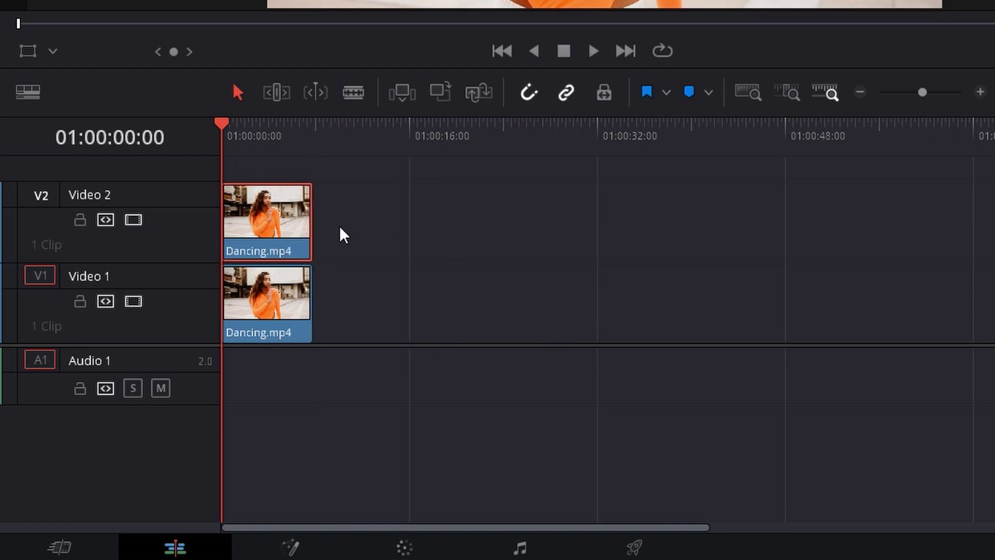
{"action": "left_click_drag", "start_coordinate": [262, 227], "coordinate": [261, 176]}
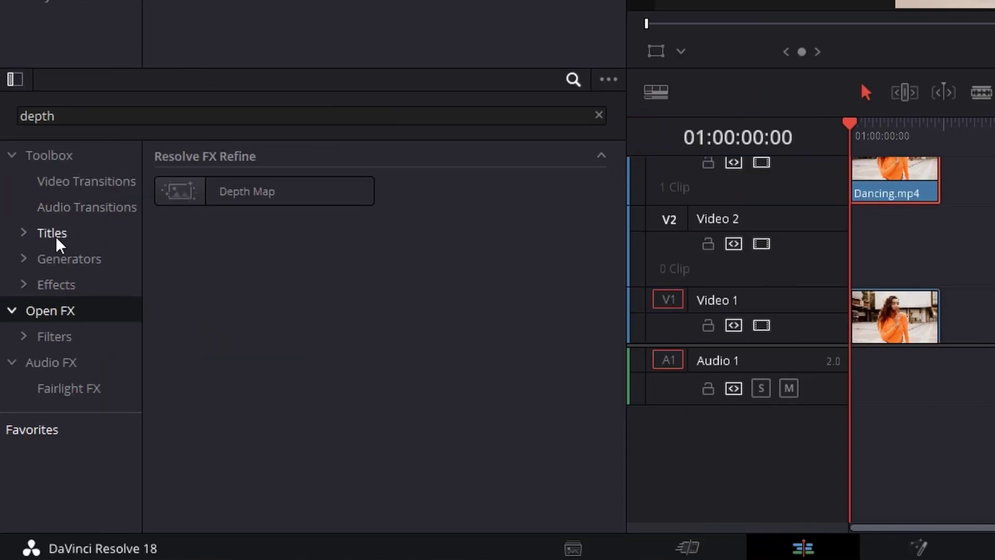
{"action": "left_click", "coordinate": [57, 238]}
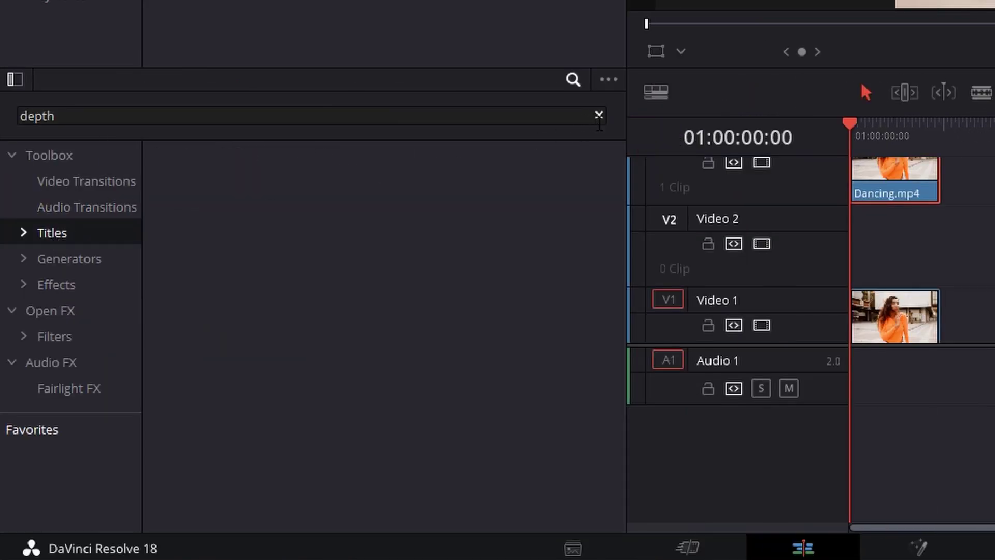
{"action": "left_click", "coordinate": [598, 117]}
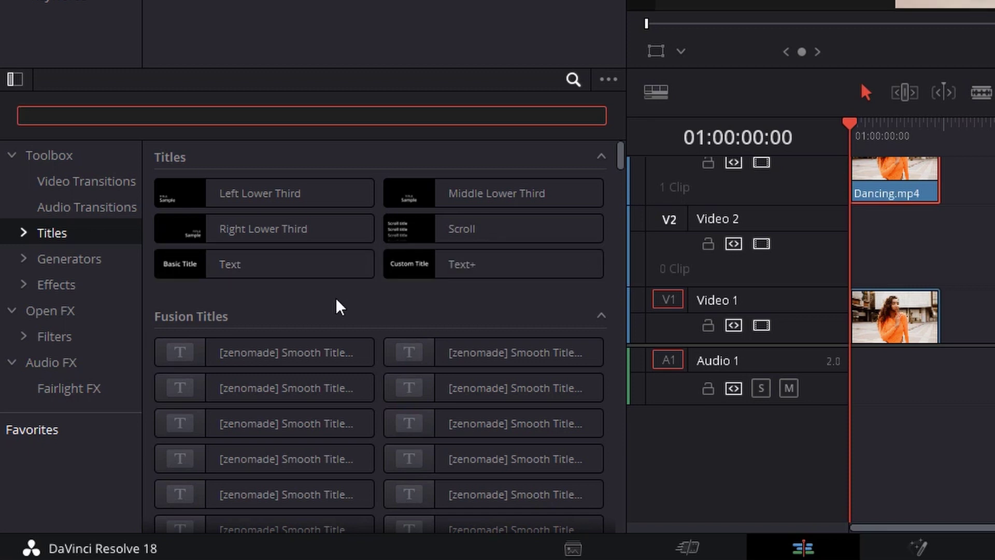
Place a Text title on V2, stretch it to the clip's length, and make it read DANCING.
{"action": "left_click_drag", "start_coordinate": [365, 266], "coordinate": [227, 218]}
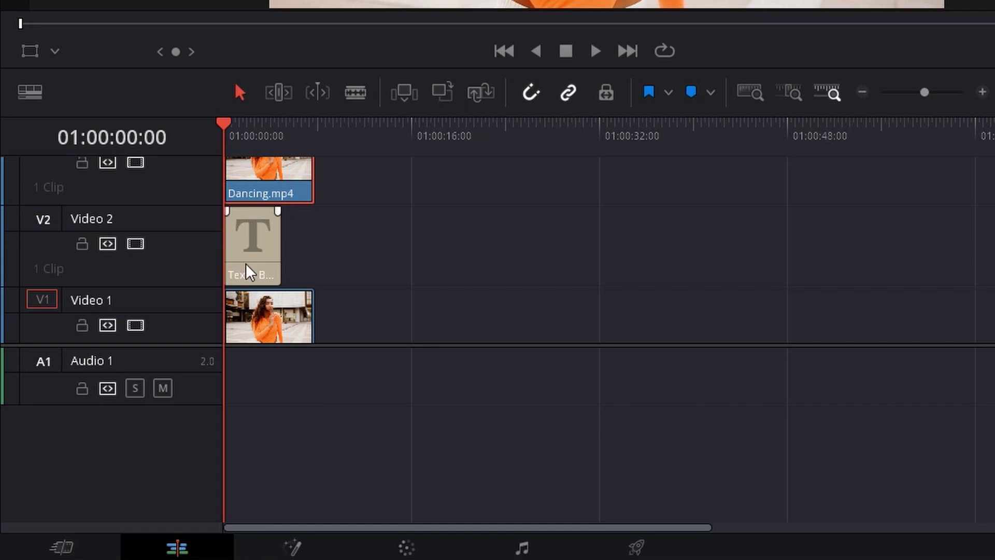
{"action": "left_click_drag", "start_coordinate": [280, 241], "coordinate": [299, 240]}
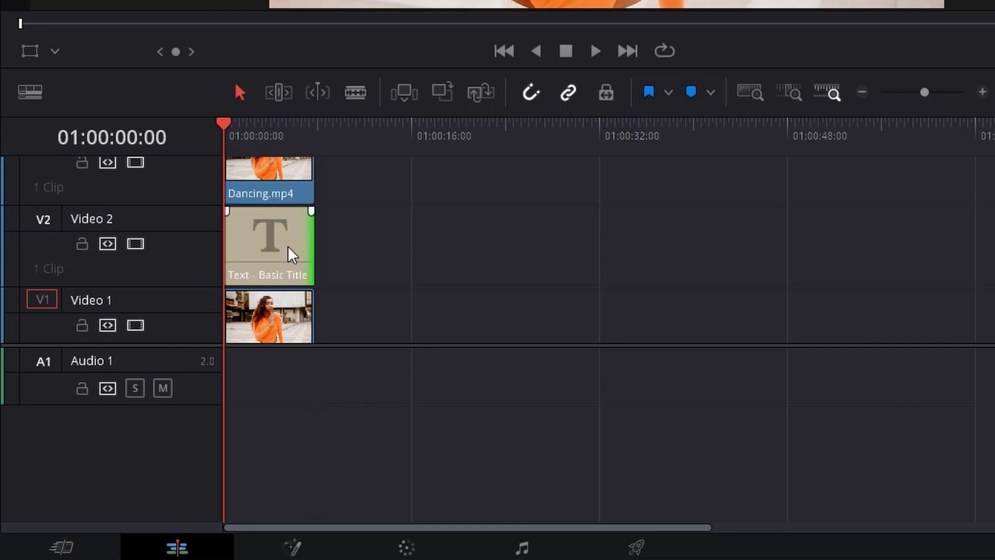
{"action": "left_click", "coordinate": [299, 251]}
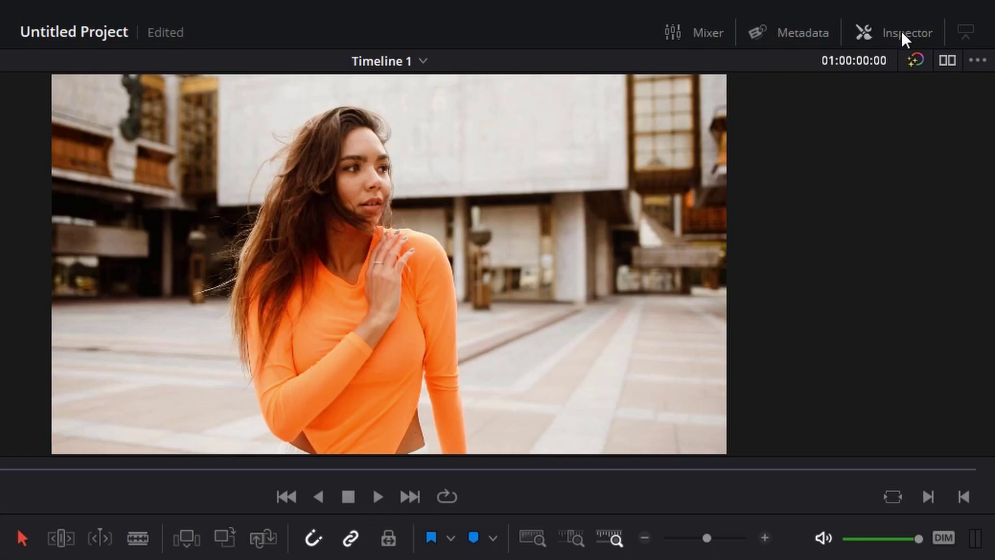
{"action": "left_click", "coordinate": [858, 36]}
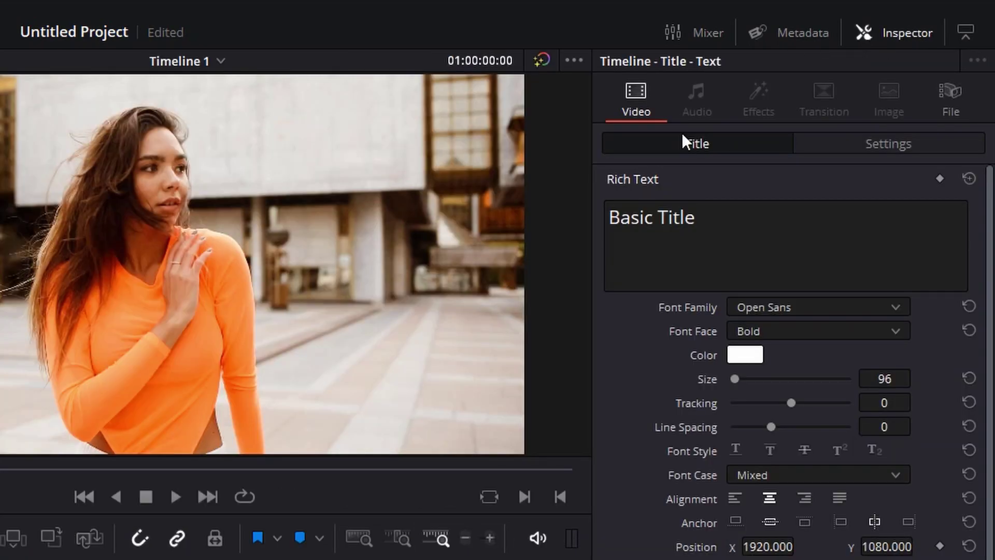
{"action": "triple_click", "coordinate": [714, 220]}
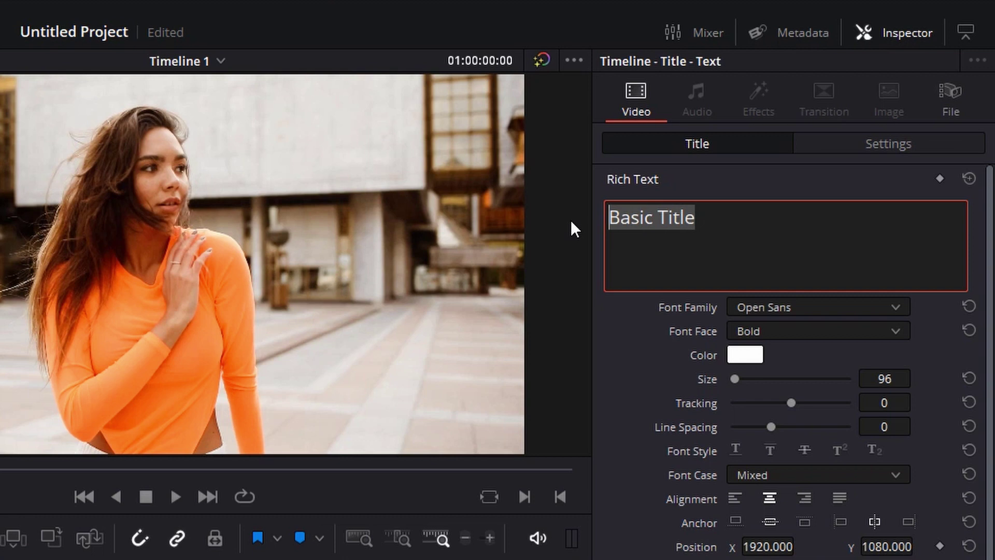
{"action": "type", "text": "DANCING"}
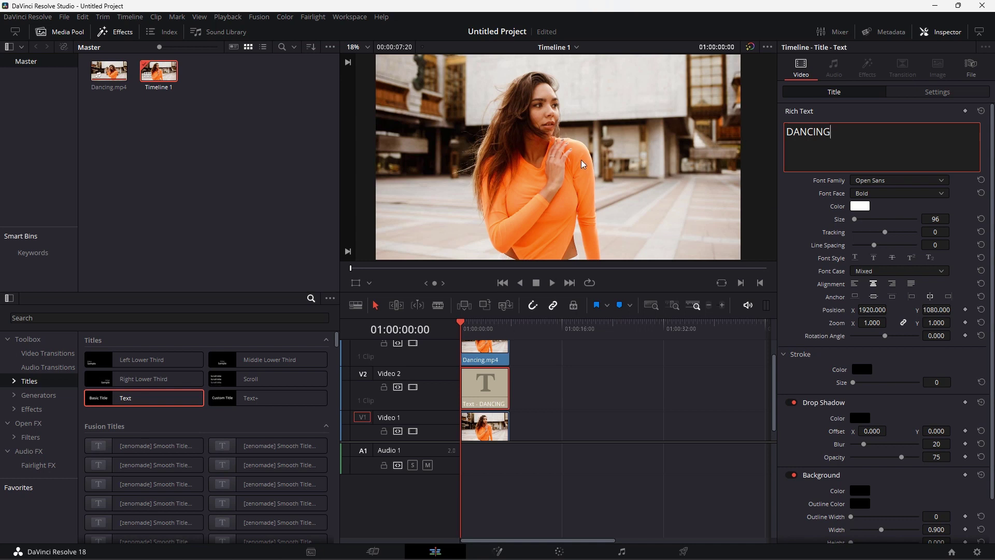
Select the DANCING title clip and disable the V3 track to see it.
{"action": "left_click", "coordinate": [490, 355]}
{"action": "left_click", "coordinate": [492, 388]}
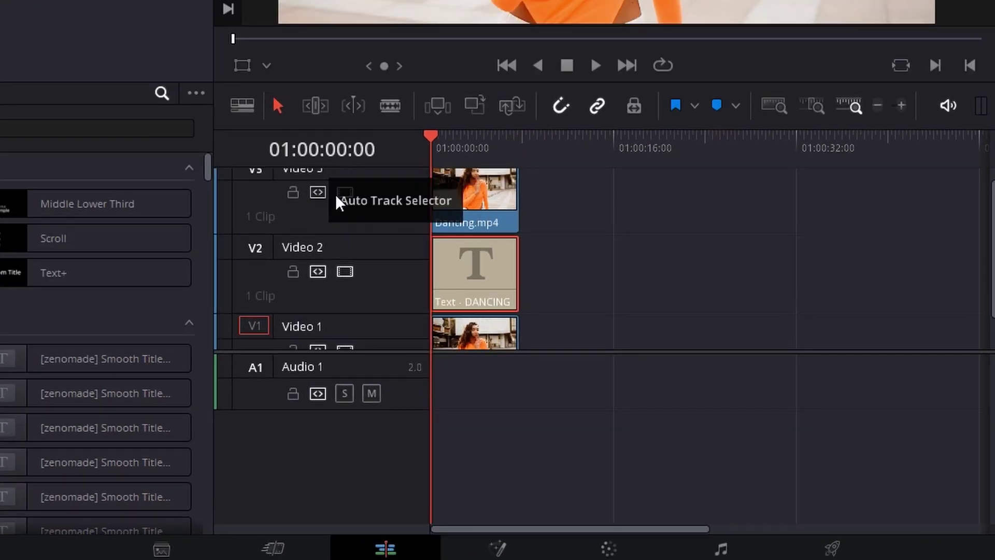
{"action": "left_click", "coordinate": [344, 192]}
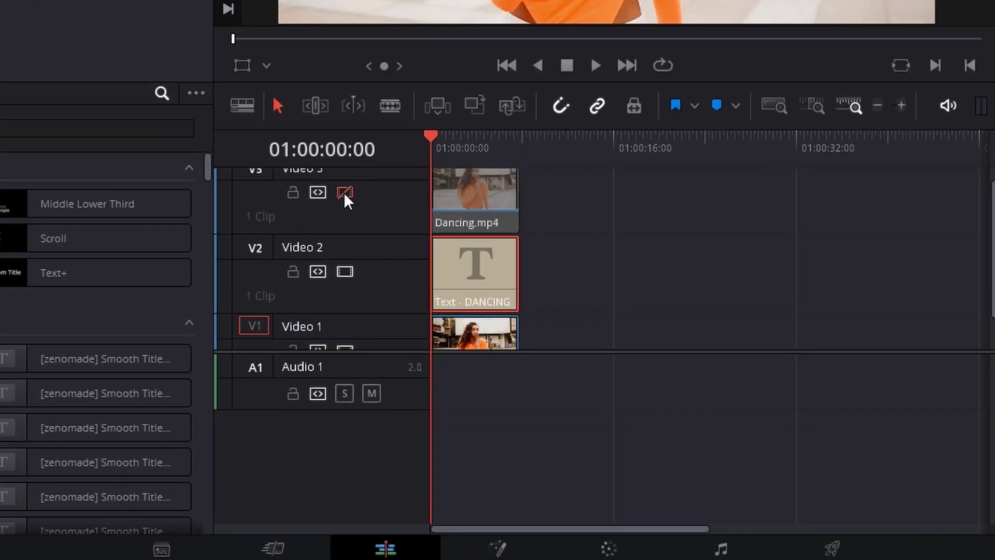
{"action": "left_click", "coordinate": [344, 192]}
{"action": "left_click", "coordinate": [345, 190]}
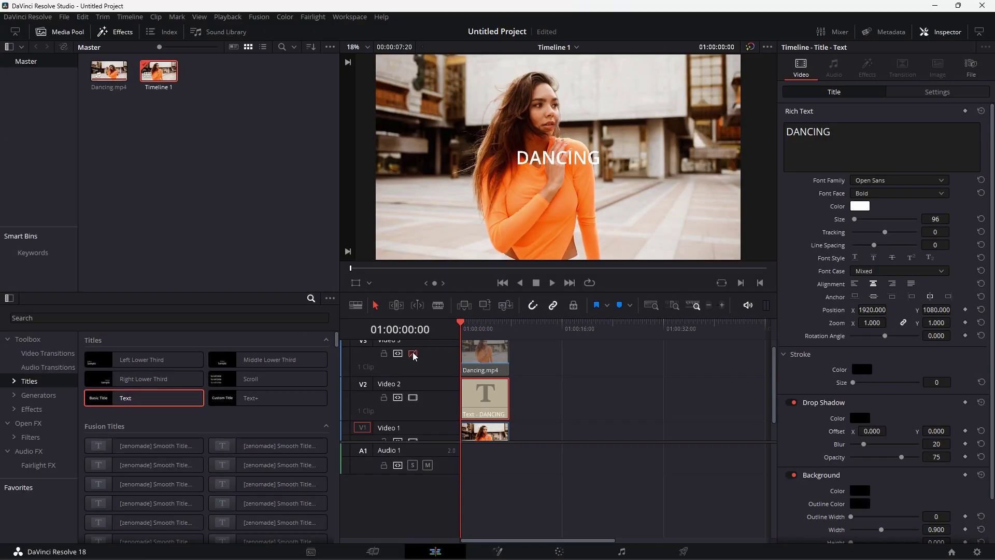
{"action": "left_click", "coordinate": [413, 354]}
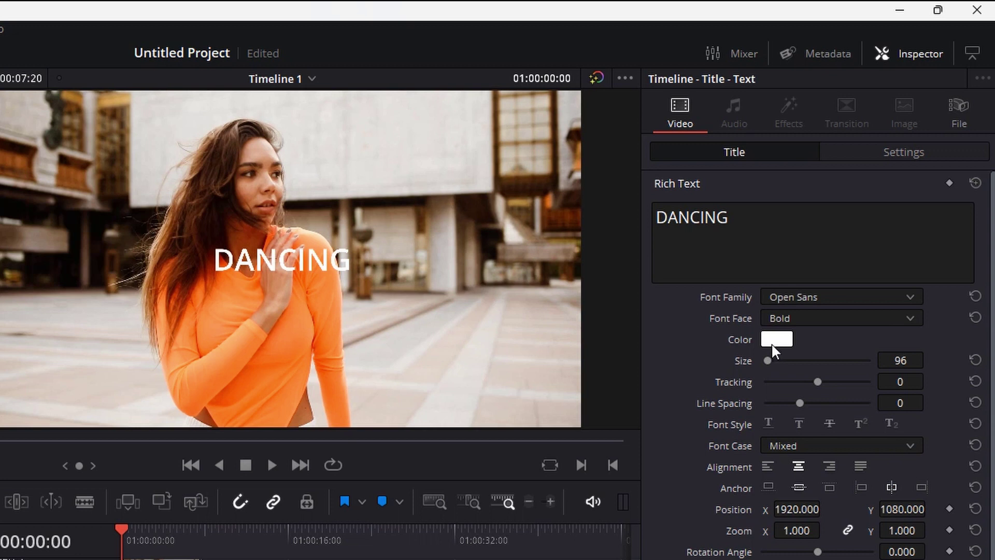
Make the title text red at size 301, then re-enable V3.
{"action": "left_click", "coordinate": [860, 206]}
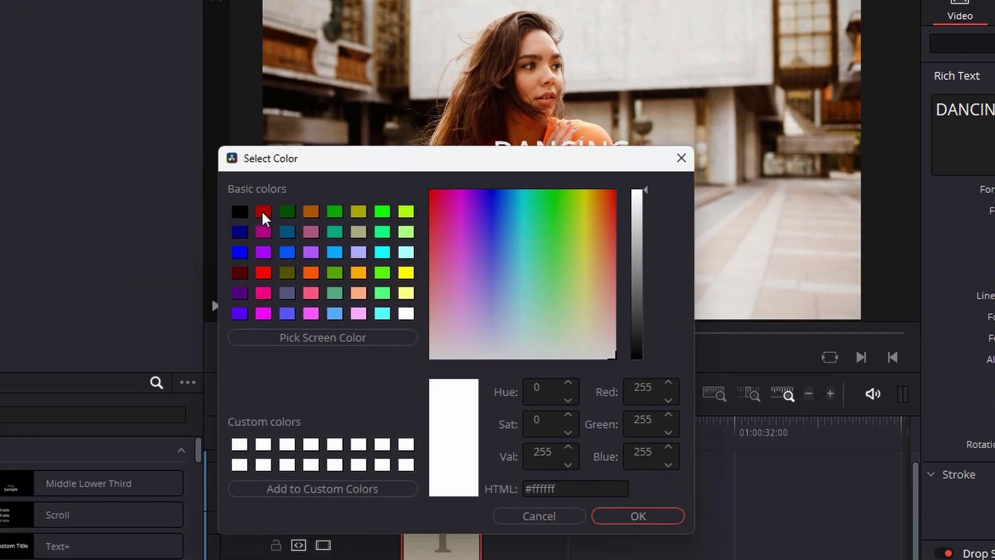
{"action": "left_click", "coordinate": [263, 212]}
{"action": "left_click", "coordinate": [635, 515]}
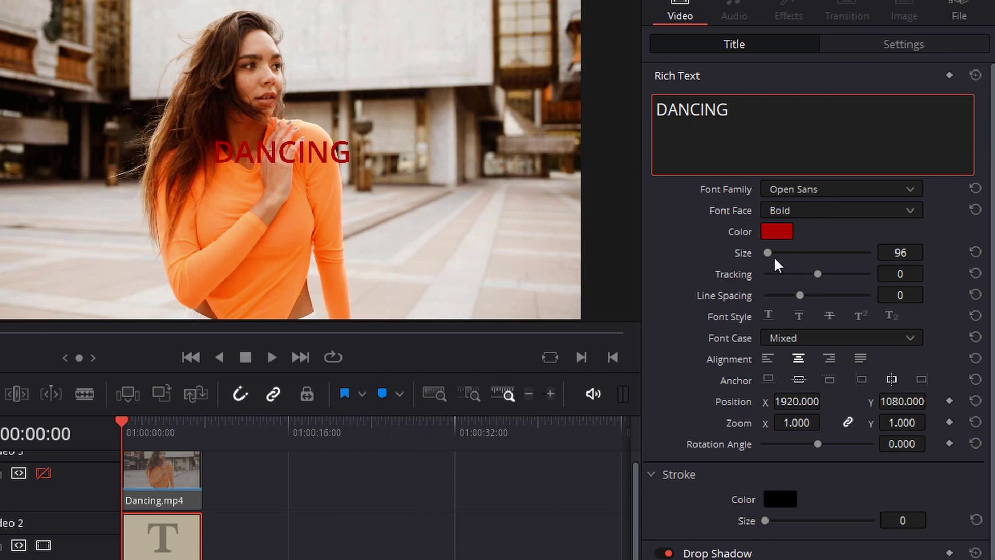
{"action": "left_click_drag", "start_coordinate": [768, 252], "coordinate": [772, 253]}
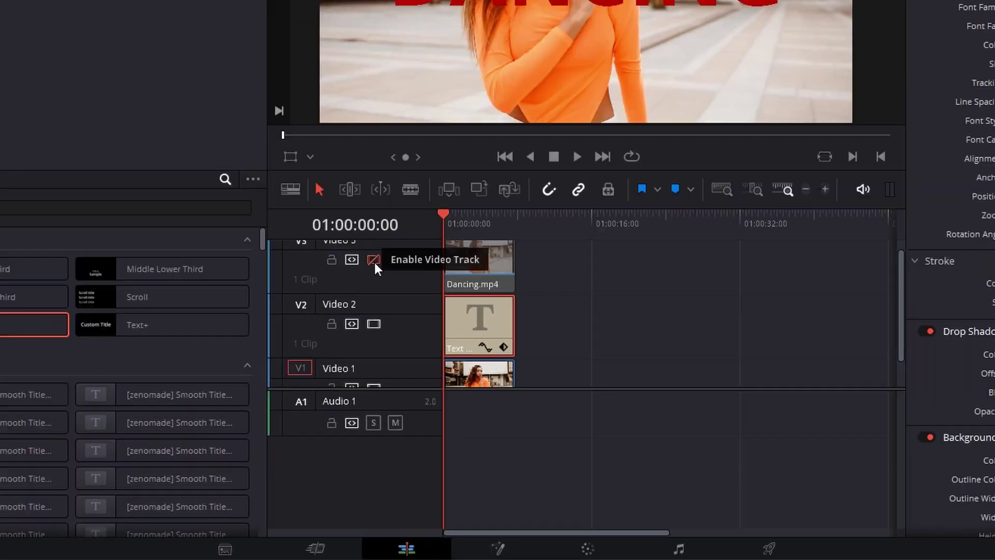
{"action": "left_click", "coordinate": [374, 260]}
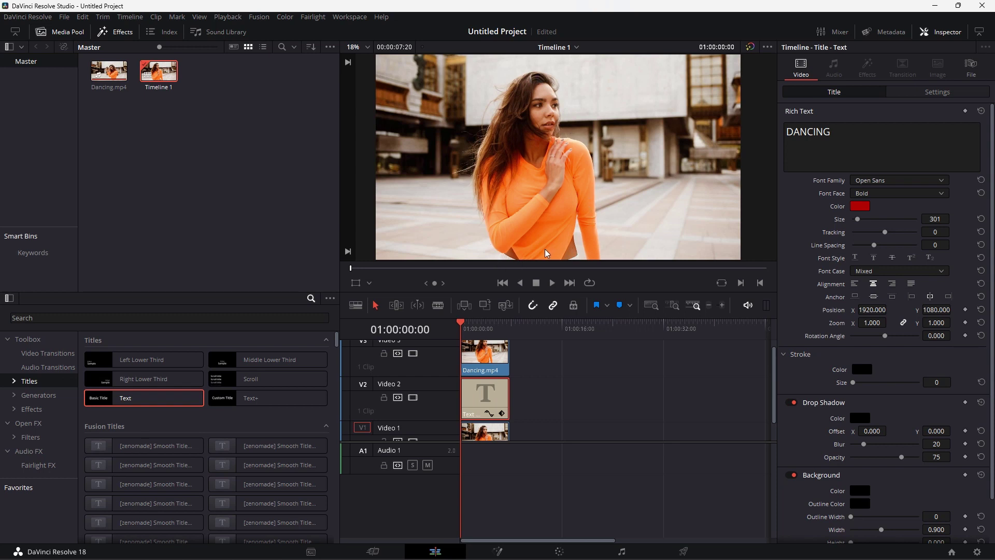
Add the Depth Map effect to the top Dancing clip.
{"action": "left_click", "coordinate": [478, 357]}
{"action": "left_click", "coordinate": [39, 425]}
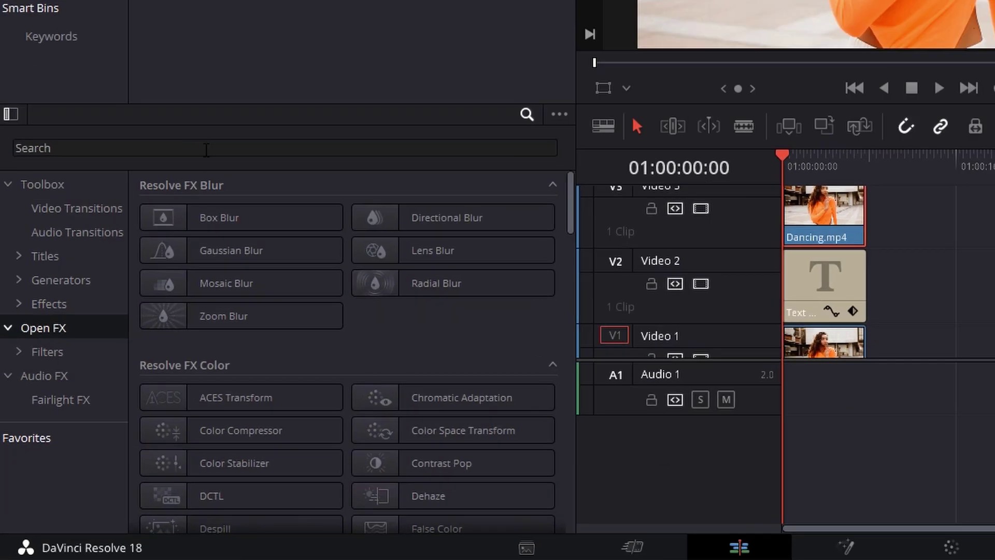
{"action": "left_click", "coordinate": [206, 148]}
{"action": "type", "text": "d"}
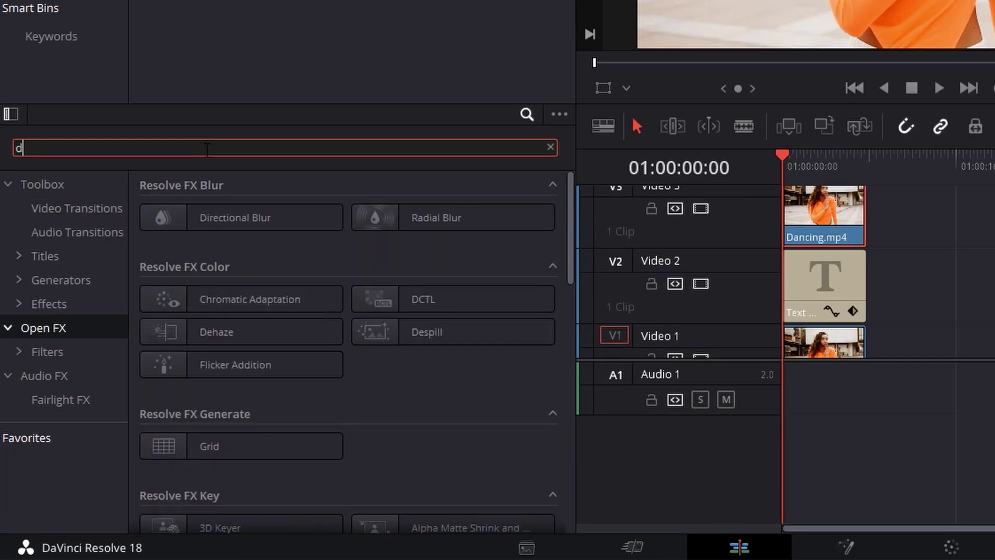
{"action": "type", "text": "ep"}
{"action": "mouse_move", "coordinate": [269, 216]}
{"action": "left_mouse_down"}
{"action": "mouse_move", "coordinate": [345, 185]}
{"action": "mouse_move", "coordinate": [295, 216]}
{"action": "left_mouse_up"}
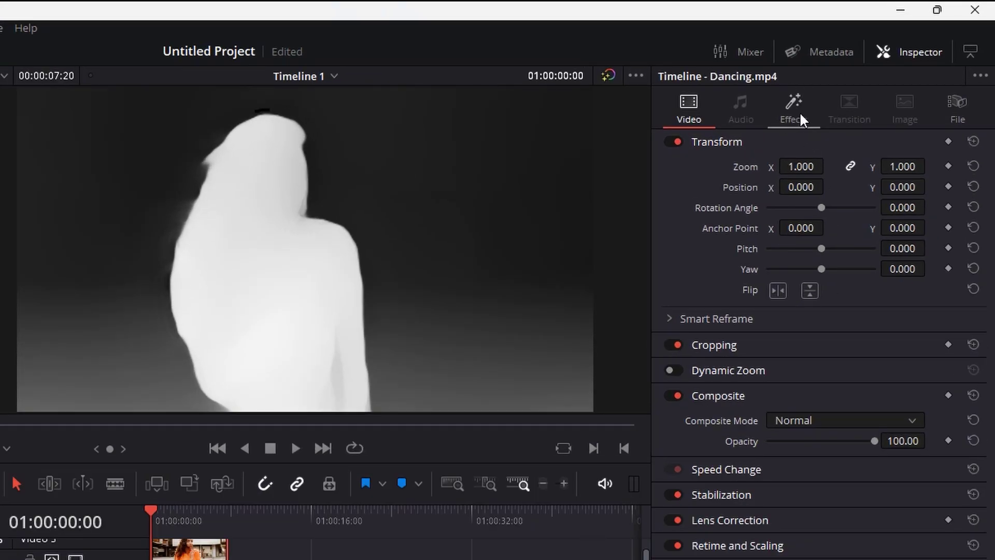
Set Depth Map quality to Faster, enable Adjust Map Levels, and raise the far limit to 0.613.
{"action": "left_click", "coordinate": [800, 115]}
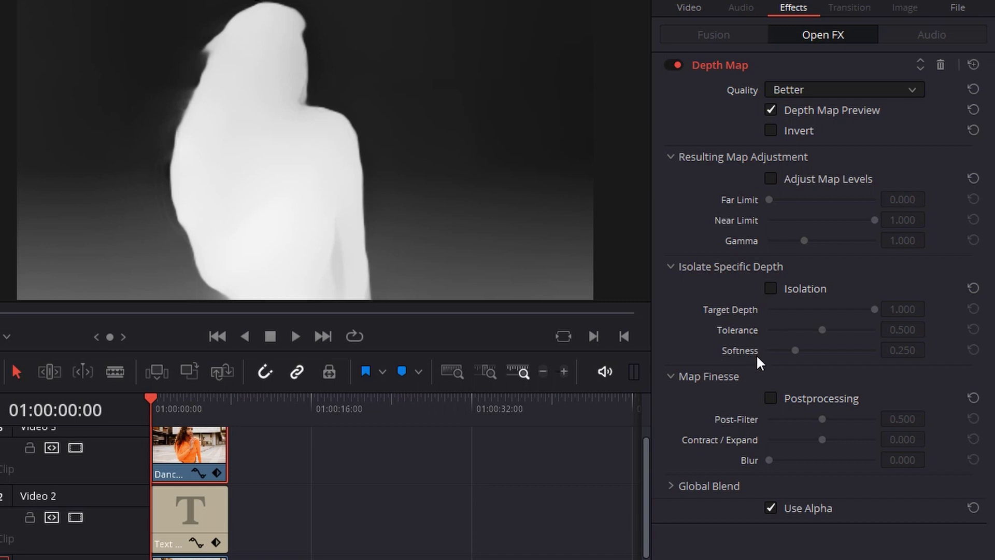
{"action": "mouse_move", "coordinate": [757, 353]}
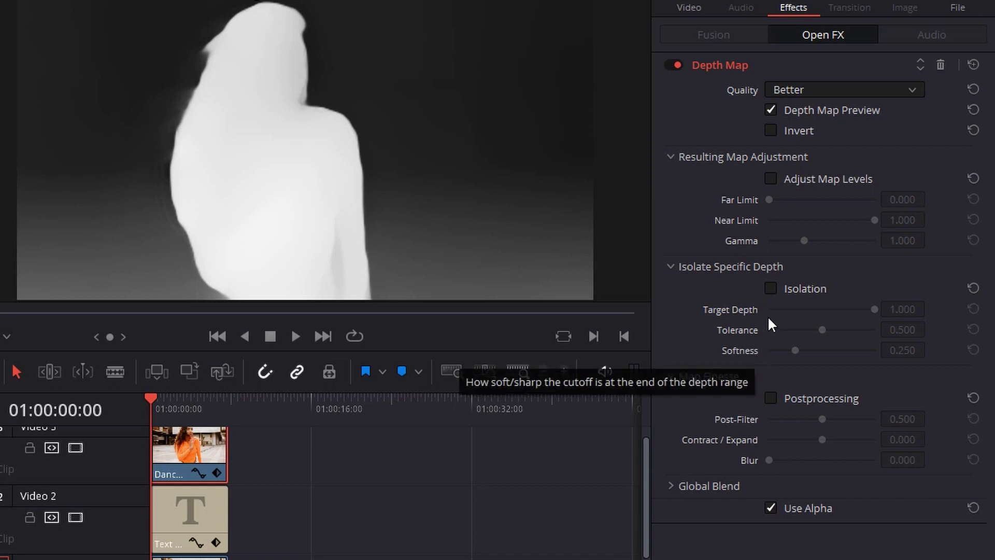
{"action": "left_click", "coordinate": [824, 90]}
{"action": "left_click", "coordinate": [812, 110]}
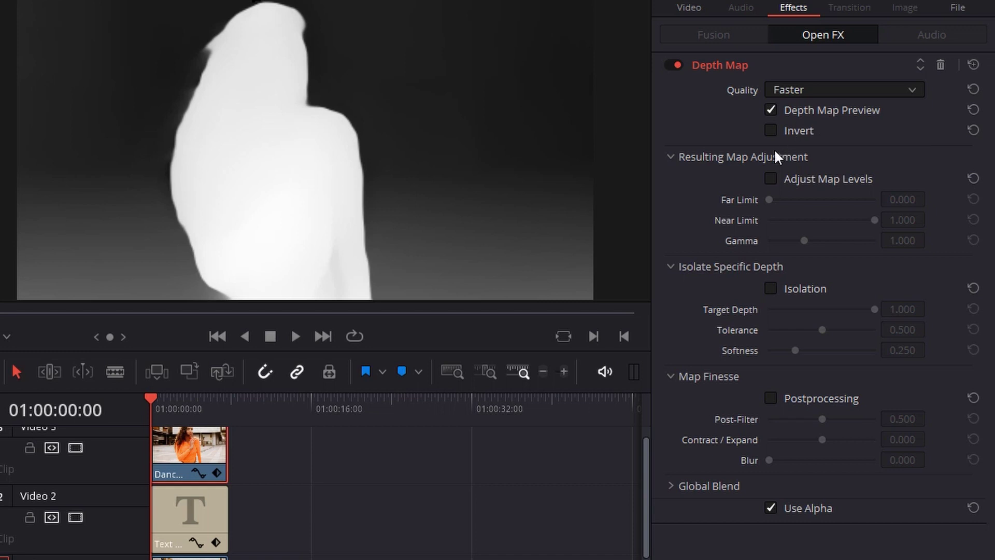
{"action": "left_click", "coordinate": [769, 180]}
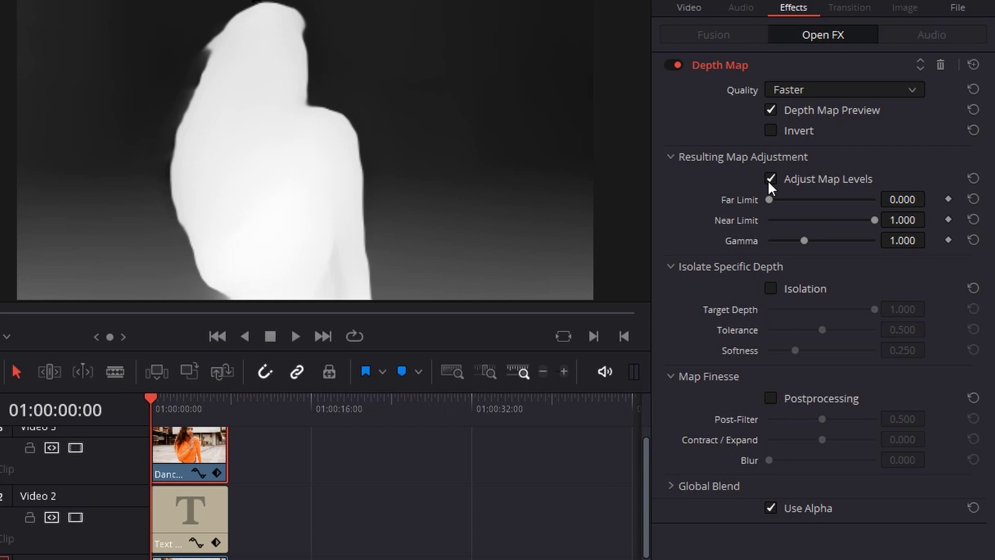
{"action": "left_click_drag", "start_coordinate": [768, 200], "coordinate": [844, 214]}
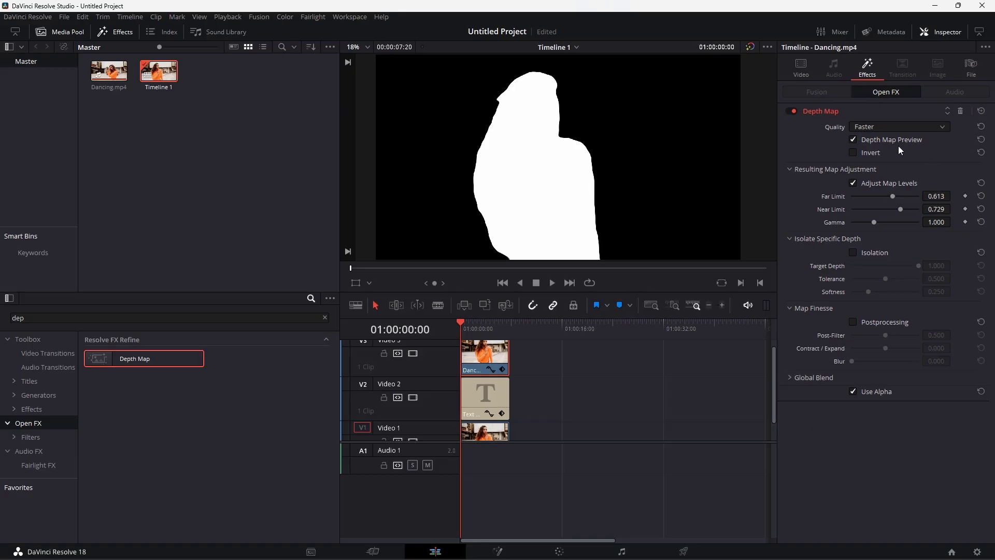
Untick Depth Map Preview so DANCING shows behind the woman, and select the title clip.
{"action": "left_click", "coordinate": [853, 140]}
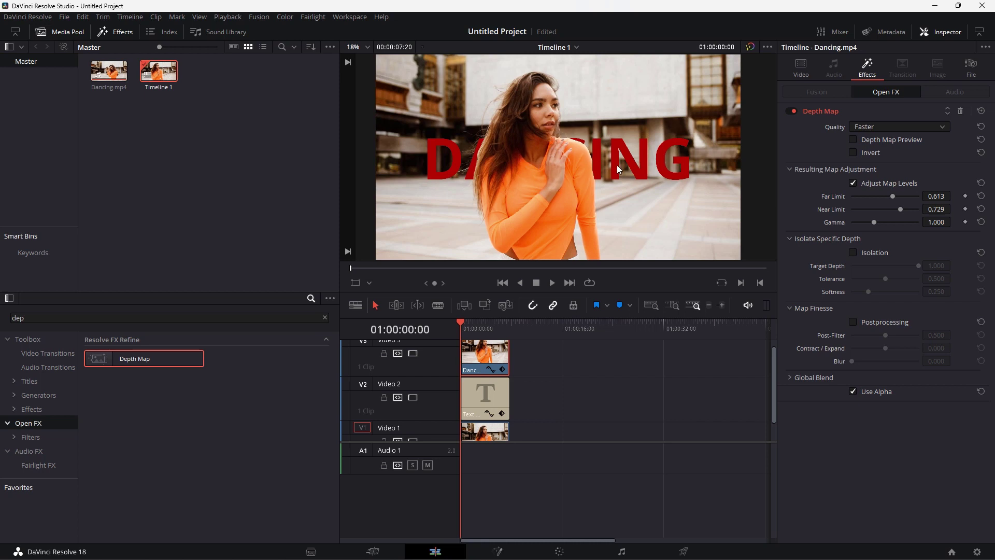
{"action": "left_click", "coordinate": [487, 399]}
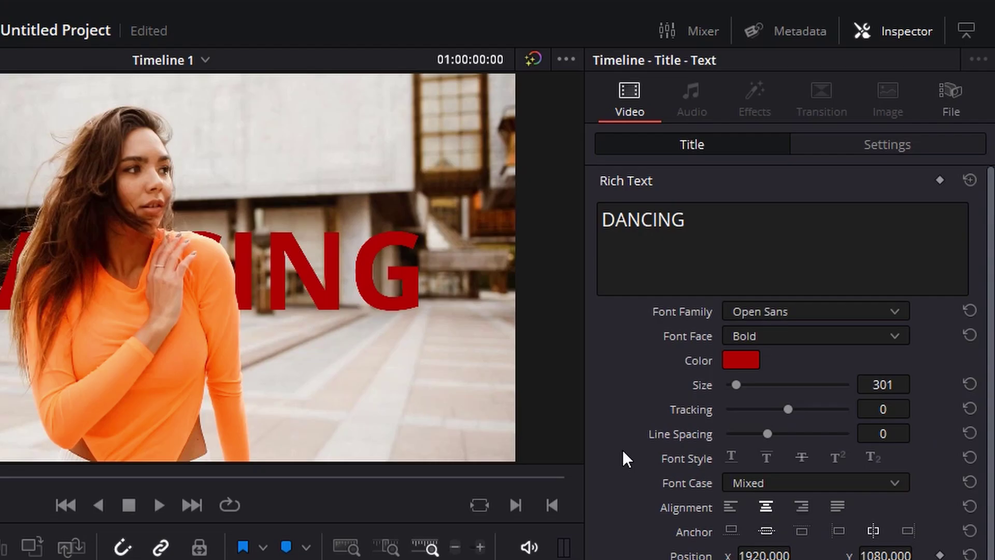
Keyframe the title's Position at the start, with DANCING moved to the left.
{"action": "left_click", "coordinate": [881, 145]}
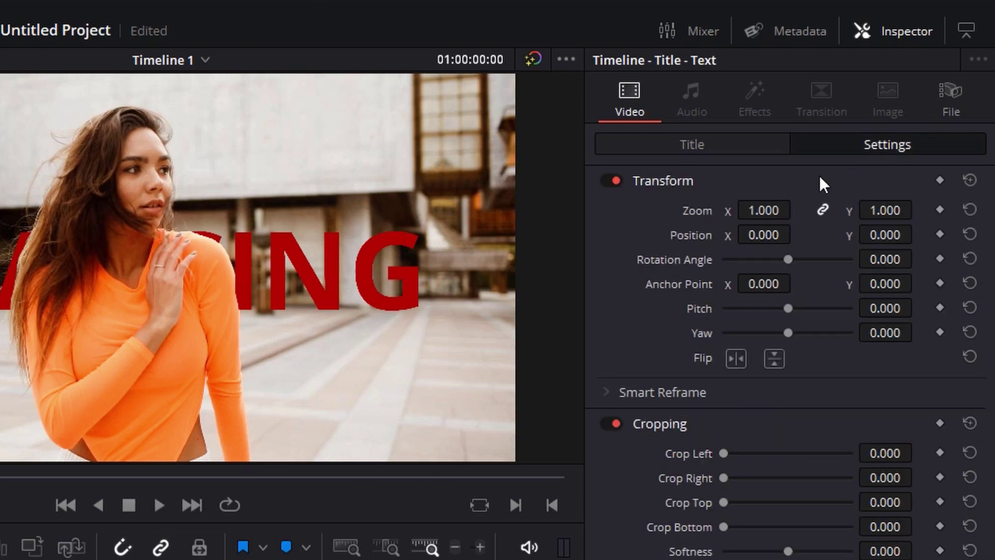
{"action": "left_click", "coordinate": [940, 234]}
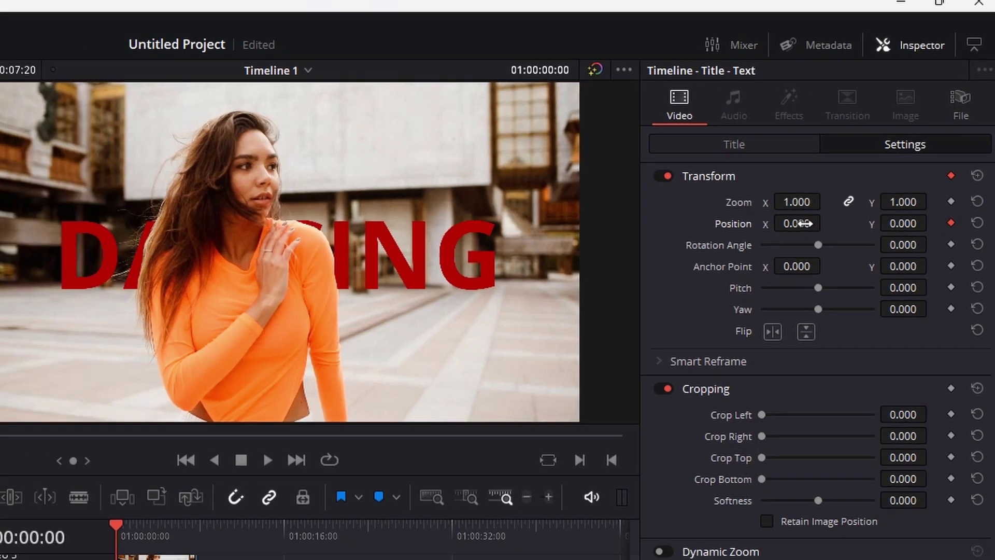
{"action": "left_click_drag", "start_coordinate": [763, 235], "coordinate": [741, 234]}
{"action": "left_click_drag", "start_coordinate": [810, 219], "coordinate": [767, 219]}
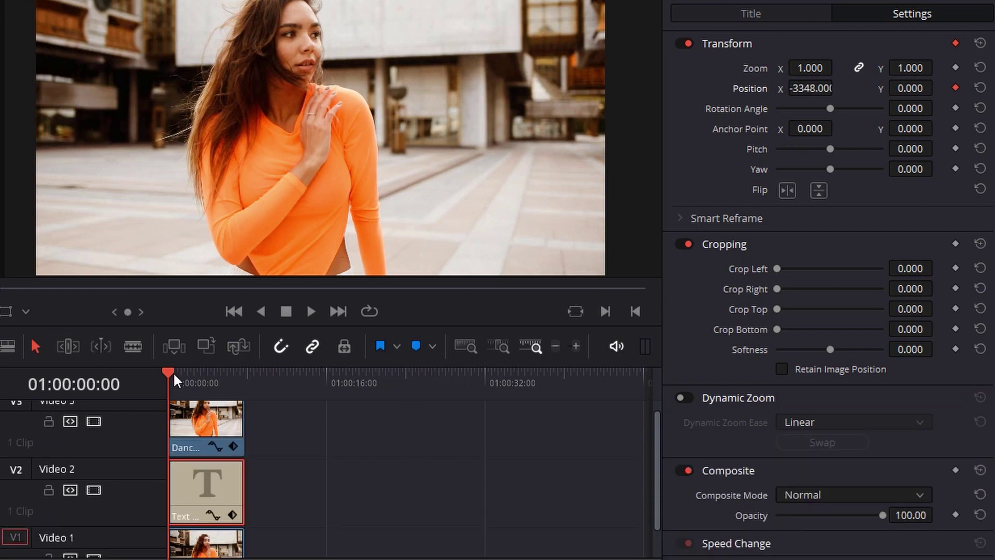
Add an end Position keyframe at 01:00:07:20 with X 3371, then play the slide from the start.
{"action": "left_click_drag", "start_coordinate": [173, 371], "coordinate": [248, 372]}
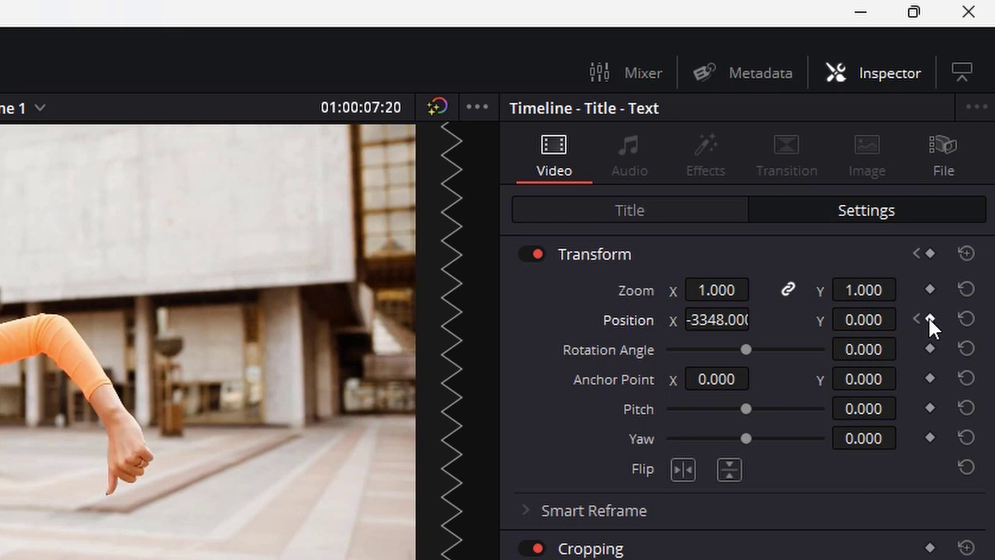
{"action": "left_click", "coordinate": [929, 318]}
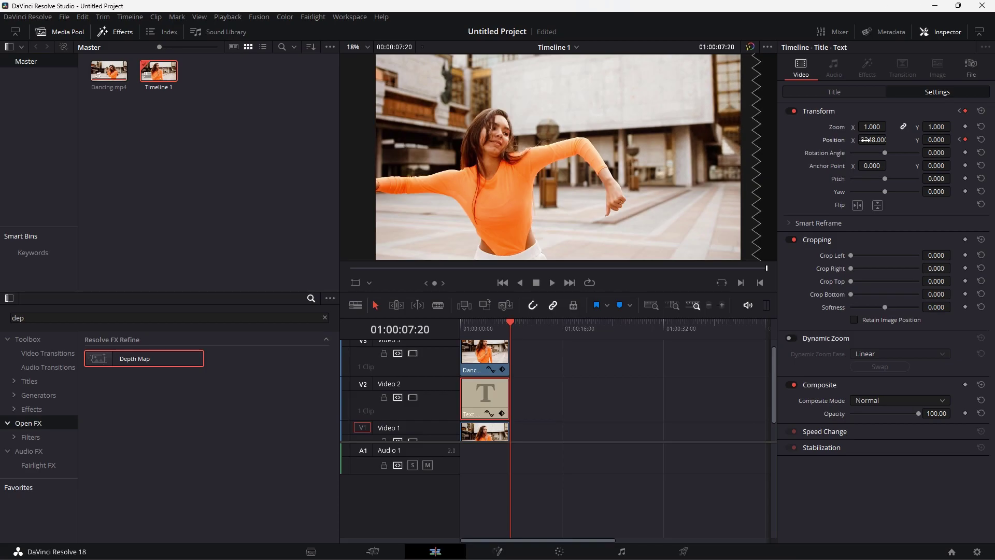
{"action": "left_click_drag", "start_coordinate": [865, 139], "coordinate": [796, 147]}
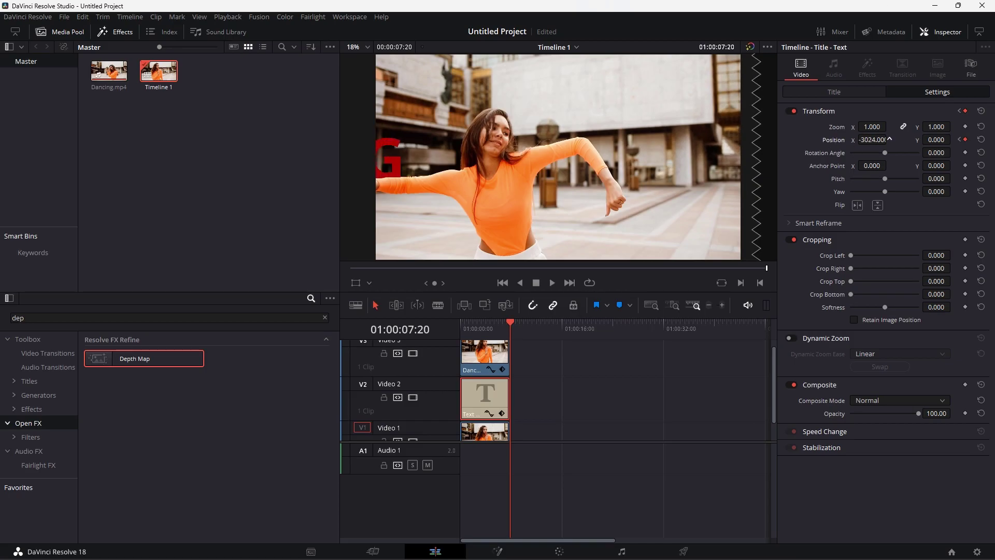
{"action": "left_click_drag", "start_coordinate": [861, 139], "coordinate": [860, 139]}
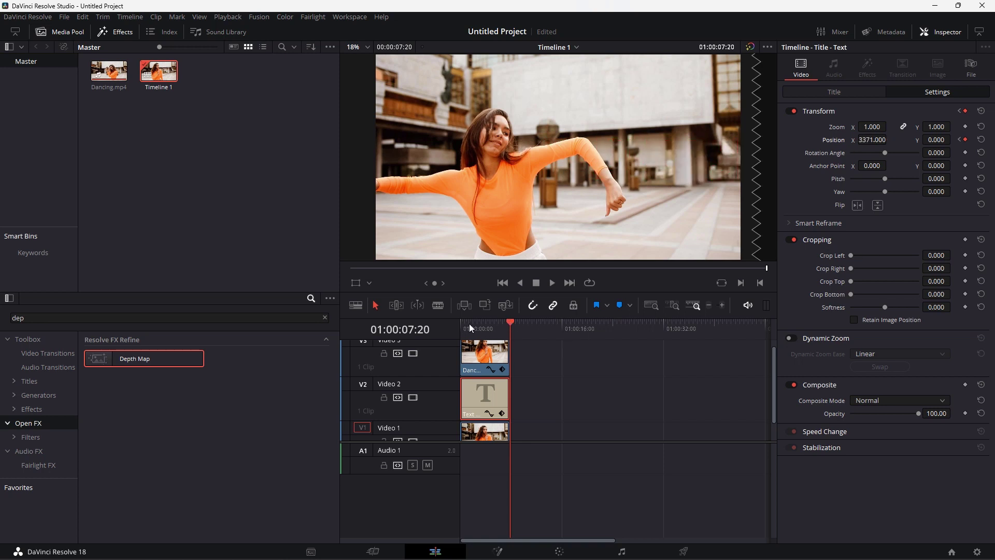
{"action": "left_click", "coordinate": [466, 328]}
{"action": "left_click", "coordinate": [552, 283]}
Delete the Depth Map effect from the V3 Dancing clip and switch to the Color page.
{"action": "left_click", "coordinate": [488, 356]}
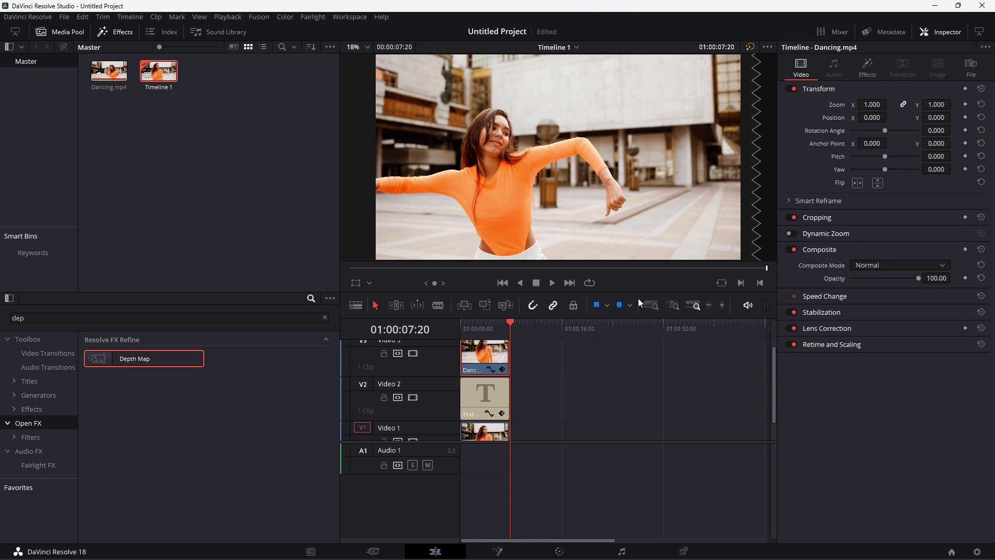
{"action": "left_click", "coordinate": [866, 70]}
{"action": "left_click", "coordinate": [958, 111]}
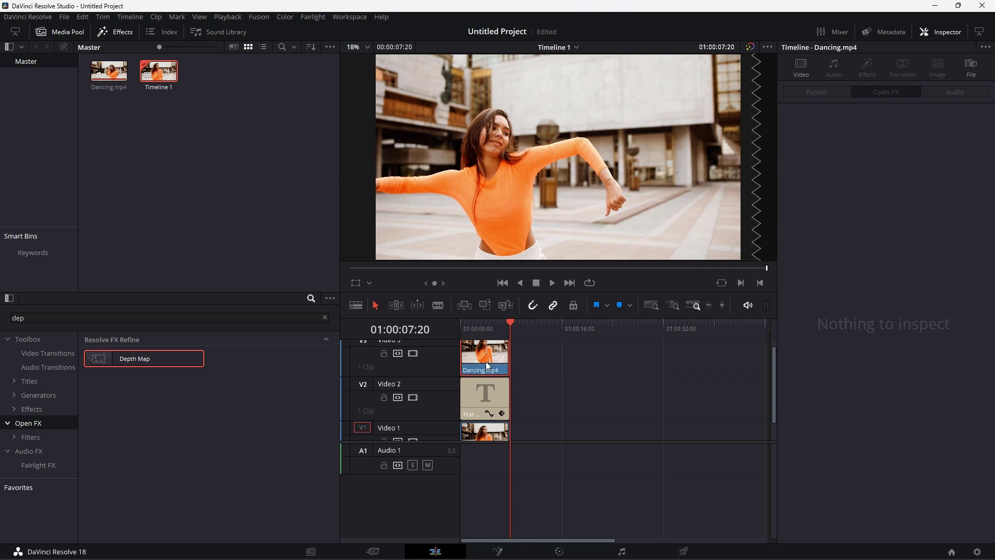
{"action": "left_click", "coordinate": [559, 551]}
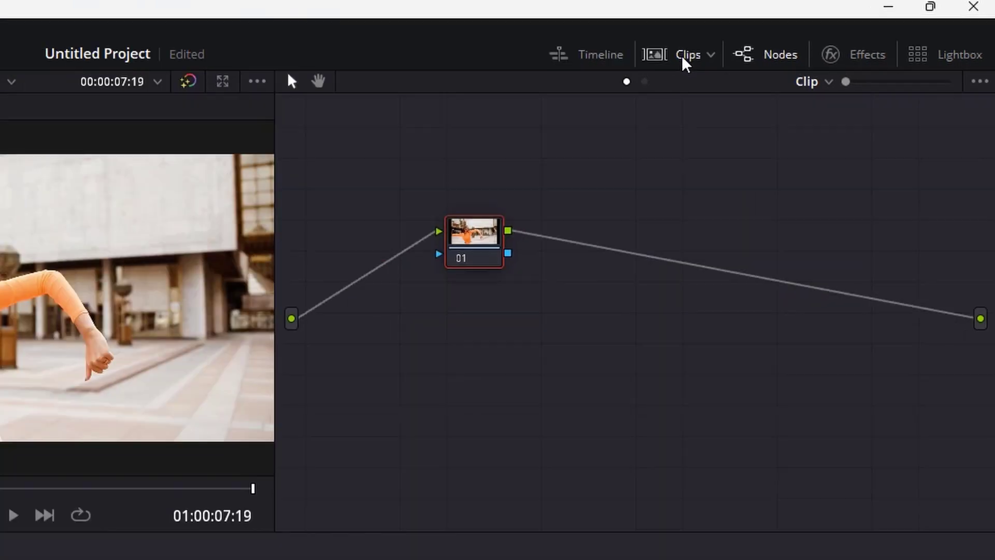
Show the clip strip on the Color page, visit the Edit page, and return to Color.
{"action": "left_click", "coordinate": [682, 55]}
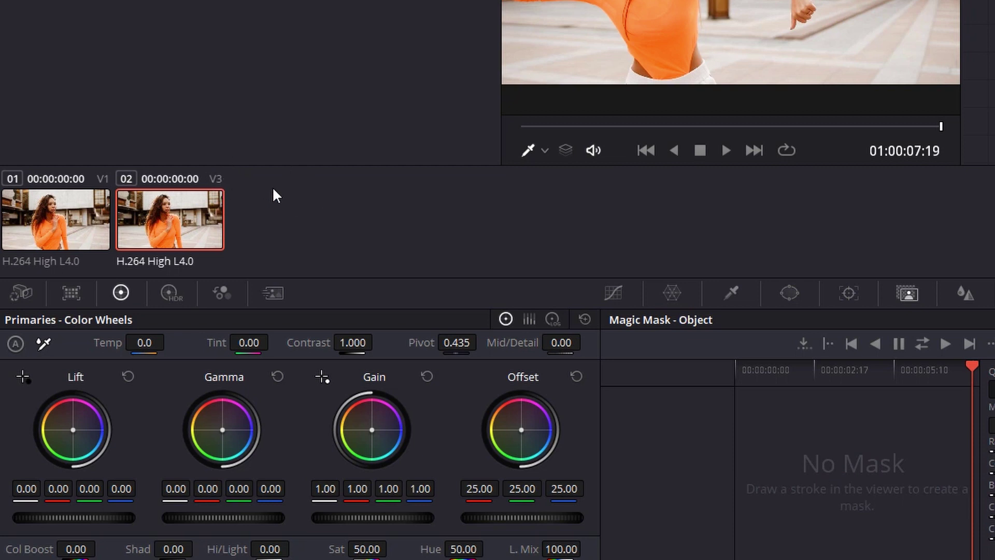
{"action": "left_click", "coordinate": [705, 539]}
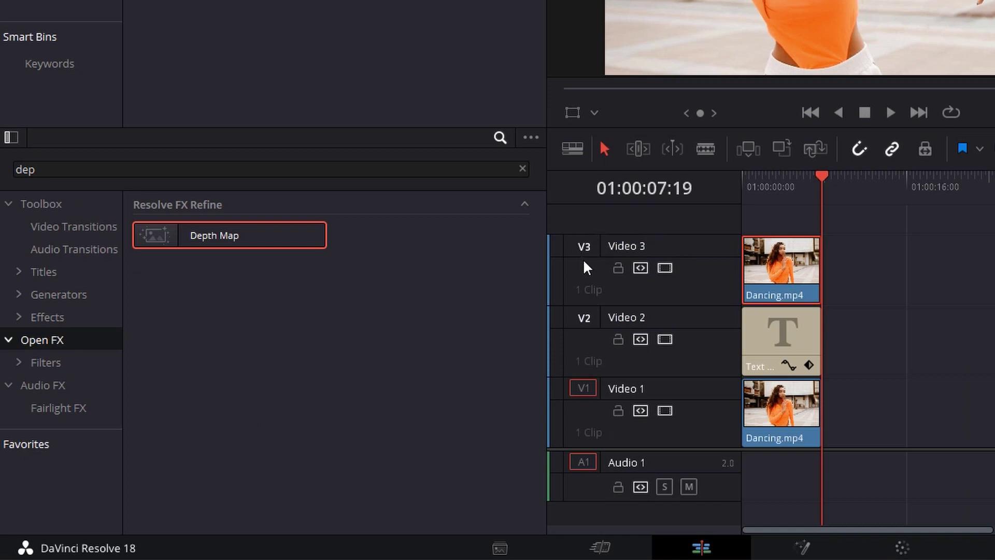
{"action": "left_click", "coordinate": [900, 551]}
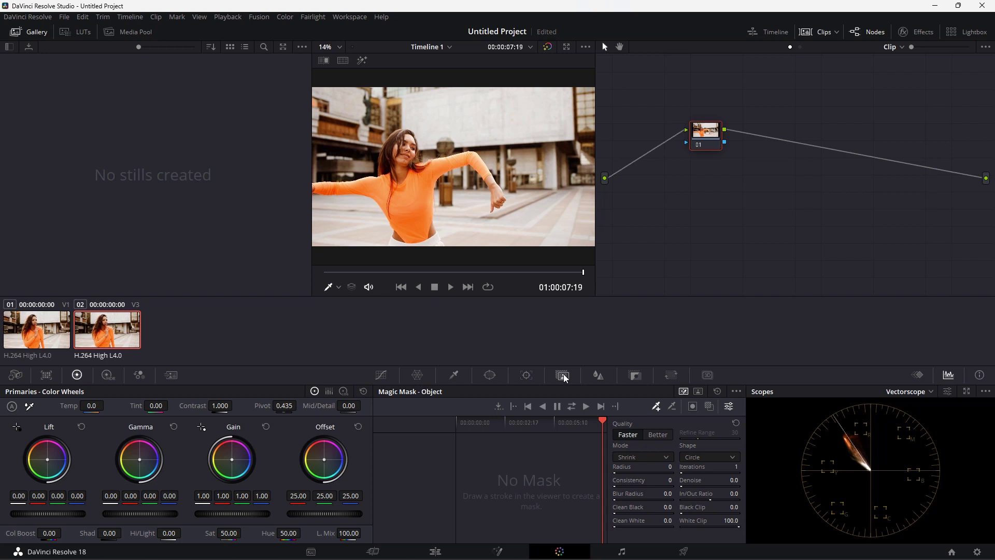
At 04:21, paint a Magic Mask stroke from the woman's raised arm down to her chest.
{"action": "left_click_drag", "start_coordinate": [564, 422], "coordinate": [546, 423]}
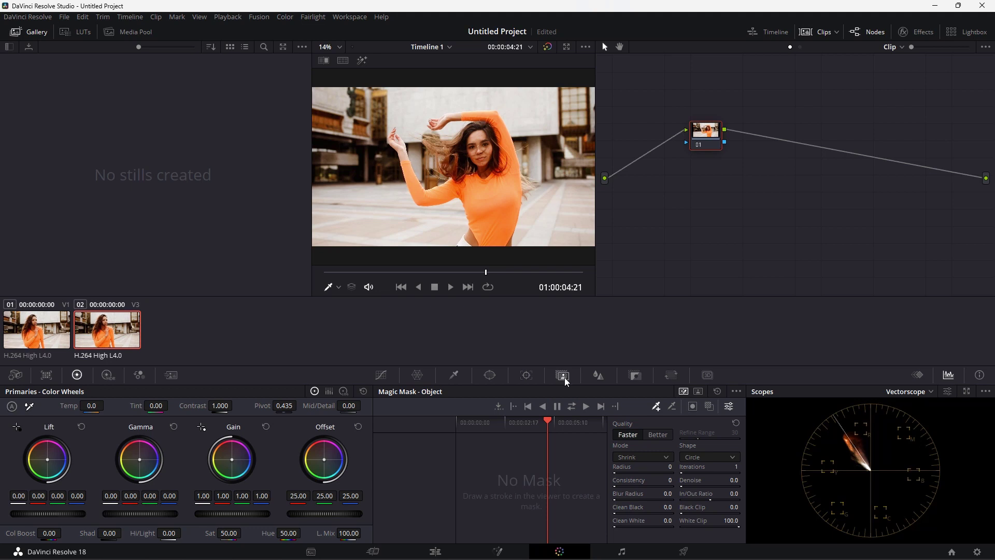
{"action": "left_click_drag", "start_coordinate": [500, 141], "coordinate": [498, 130]}
{"action": "left_click_drag", "start_coordinate": [570, 202], "coordinate": [576, 261]}
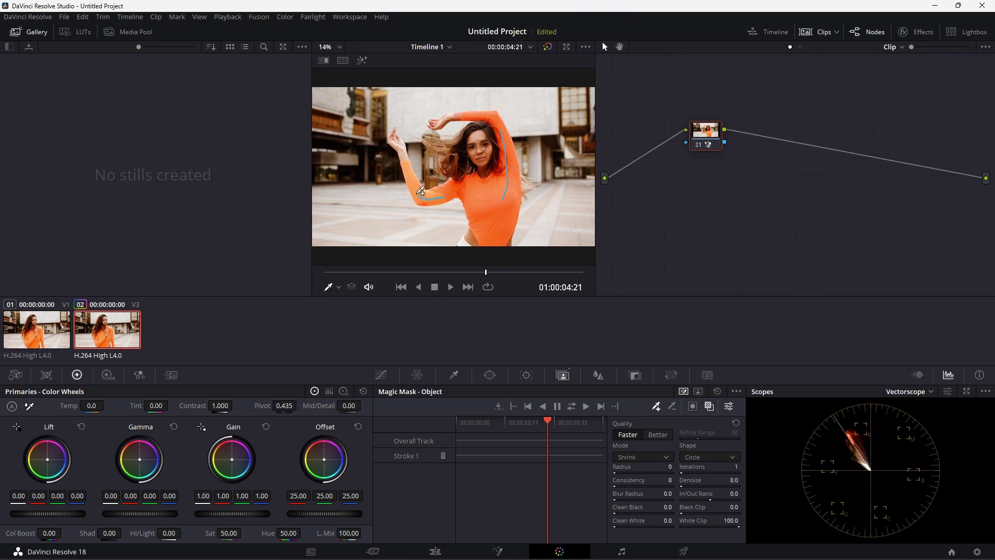
Add mask strokes over her face, body, arm and top's hem, then track the mask through the clip.
{"action": "left_click_drag", "start_coordinate": [420, 190], "coordinate": [421, 192]}
{"action": "left_click_drag", "start_coordinate": [397, 133], "coordinate": [407, 158]}
{"action": "left_click_drag", "start_coordinate": [483, 140], "coordinate": [484, 176]}
{"action": "left_click_drag", "start_coordinate": [454, 153], "coordinate": [454, 167]}
{"action": "left_click_drag", "start_coordinate": [462, 245], "coordinate": [472, 237]}
{"action": "left_click_drag", "start_coordinate": [525, 174], "coordinate": [534, 189]}
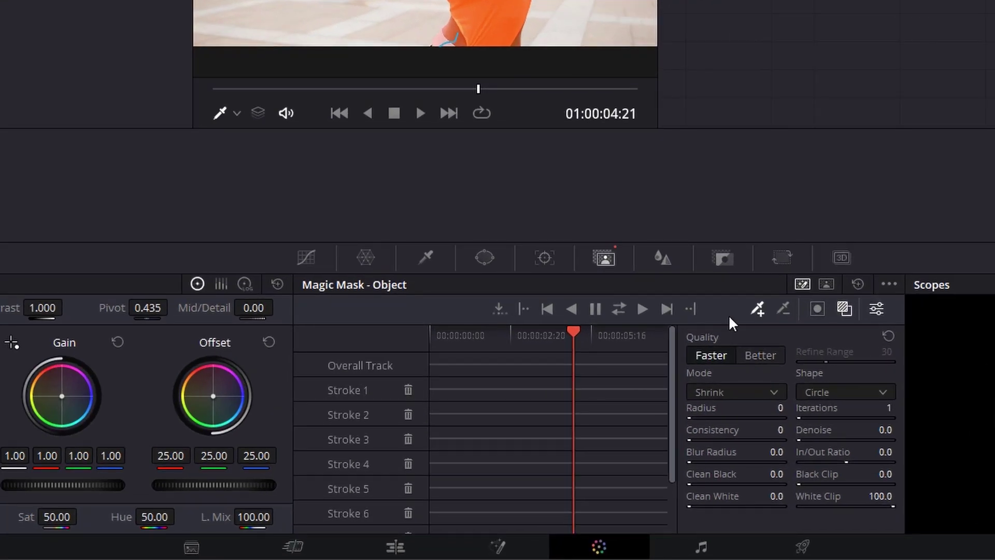
{"action": "left_click", "coordinate": [619, 309]}
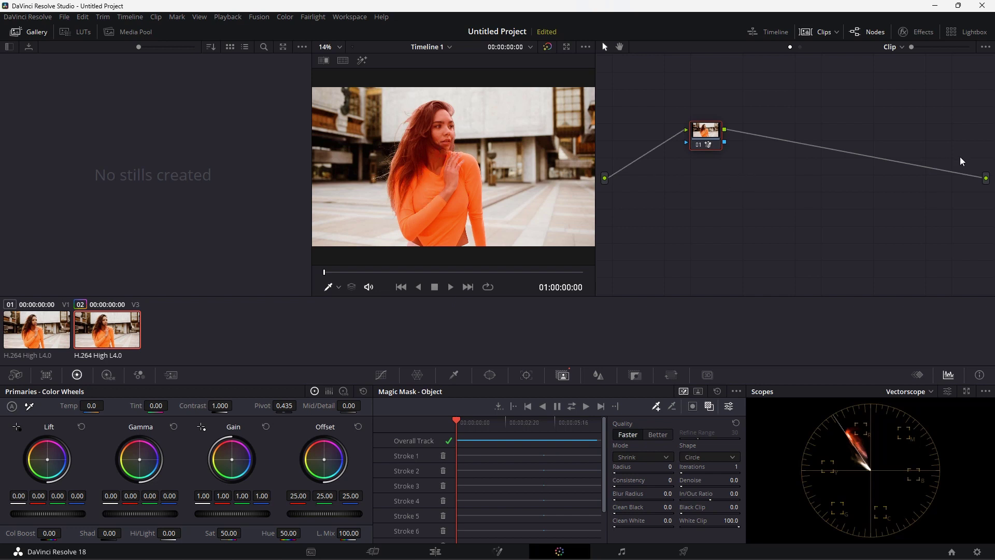
Route the woman's Magic Mask to an alpha output, preview her on grey, then return to Edit.
{"action": "right_click", "coordinate": [929, 205]}
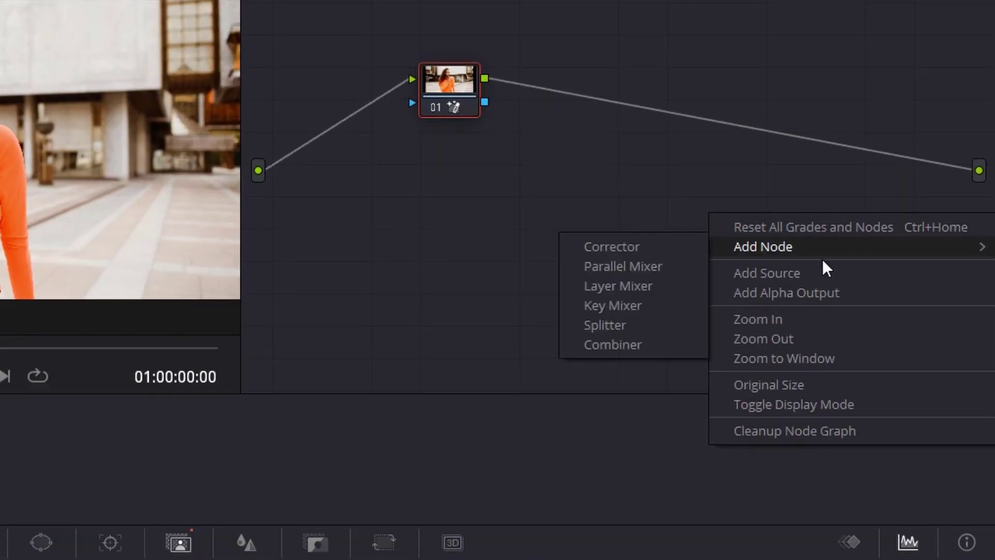
{"action": "left_click", "coordinate": [805, 294]}
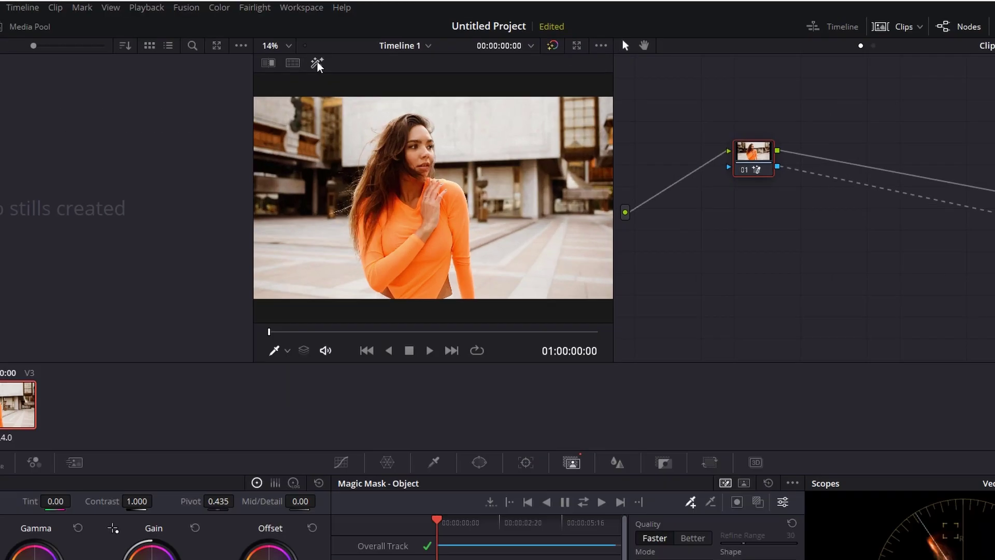
{"action": "left_click", "coordinate": [317, 64]}
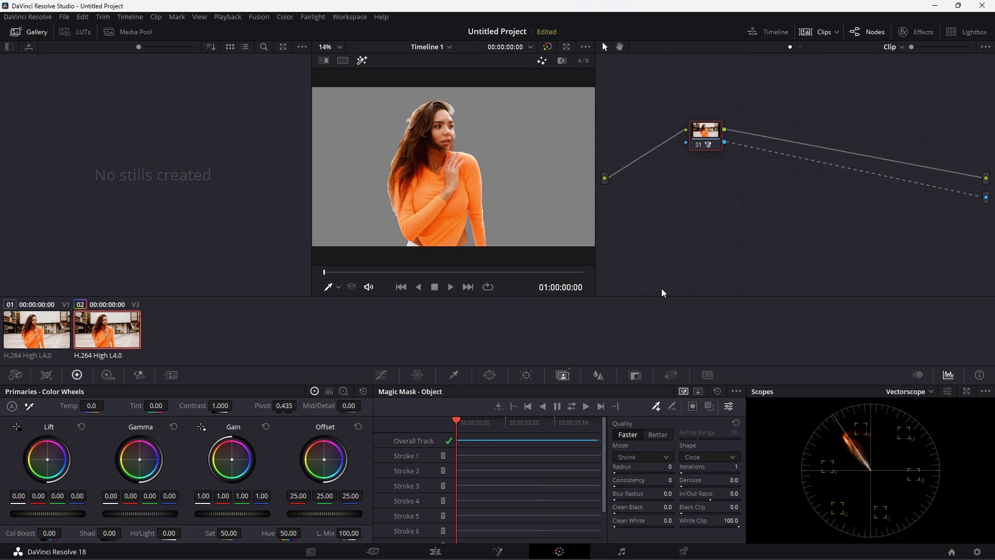
{"action": "left_click", "coordinate": [444, 552]}
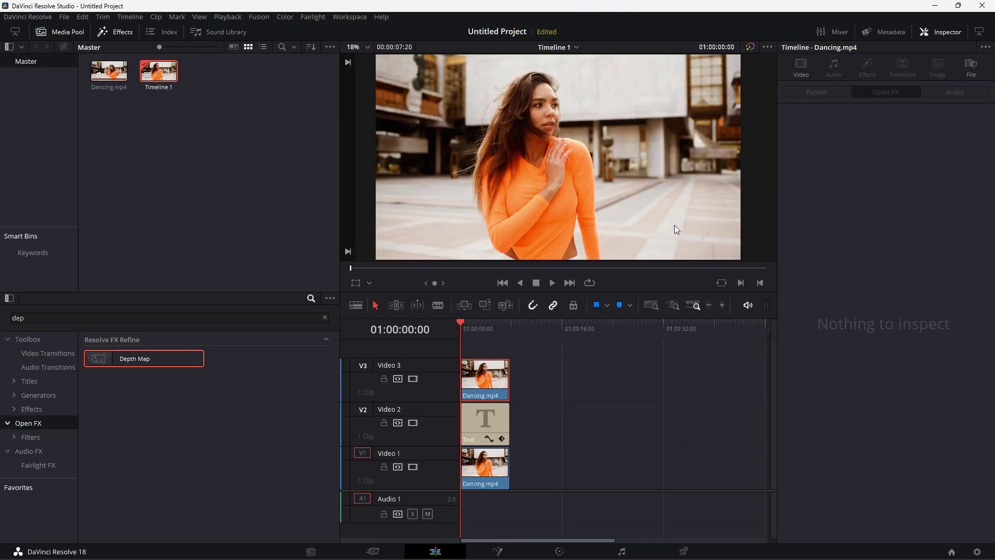
{"action": "left_click", "coordinate": [552, 282]}
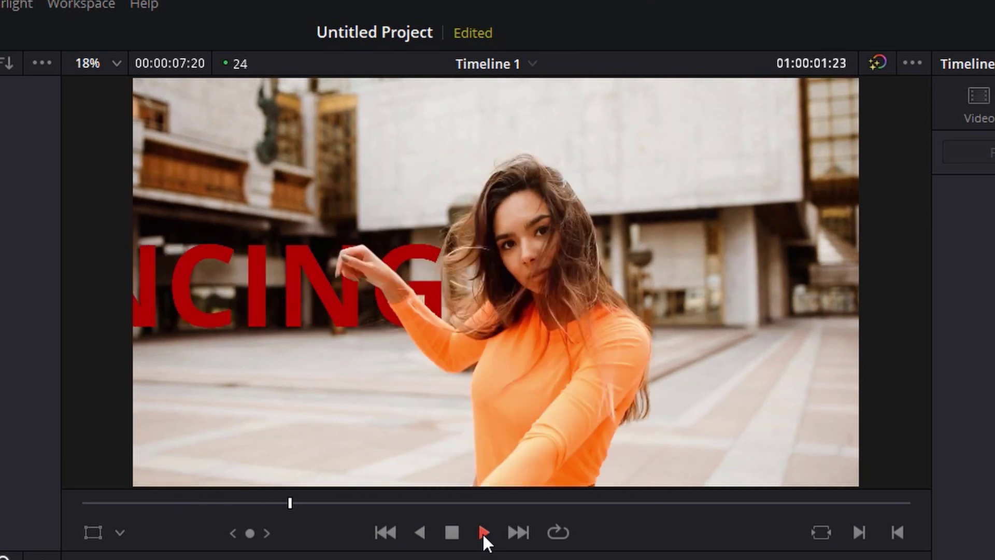